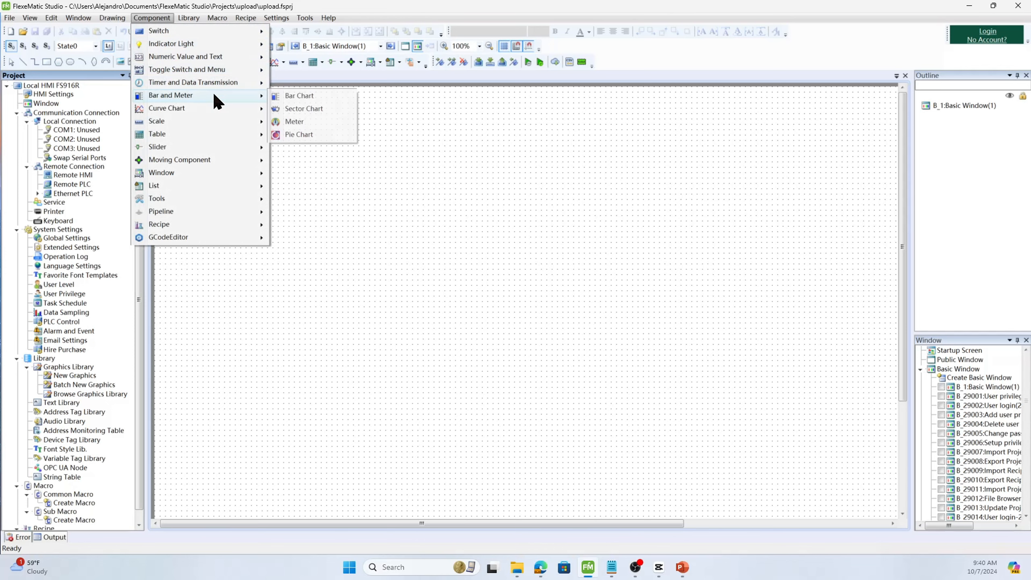
- Start a new Bar Chart component and look over its display direction and Standard/Deviation type options
{"action": "left_click", "coordinate": [316, 98]}
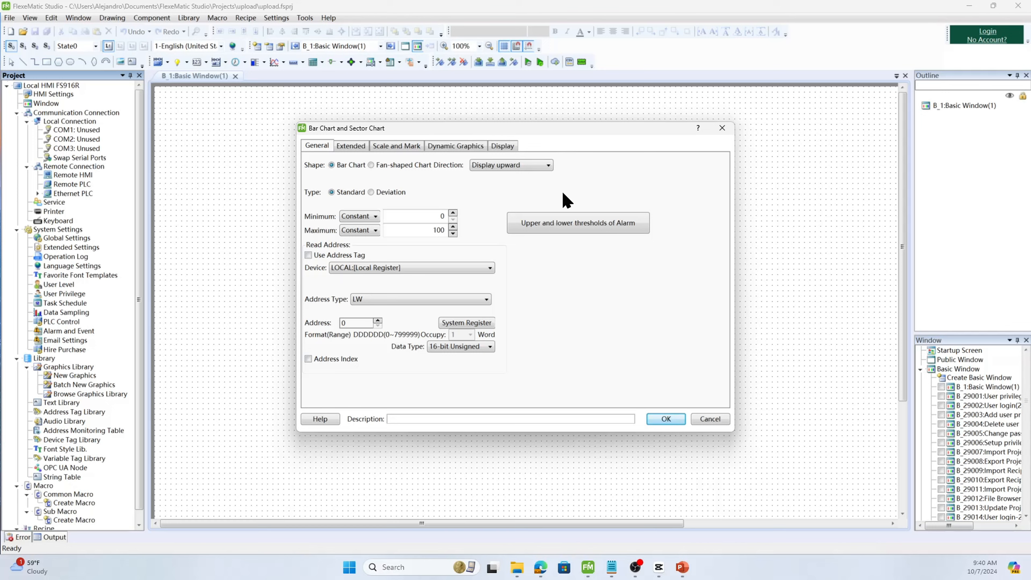
{"action": "left_click", "coordinate": [532, 164]}
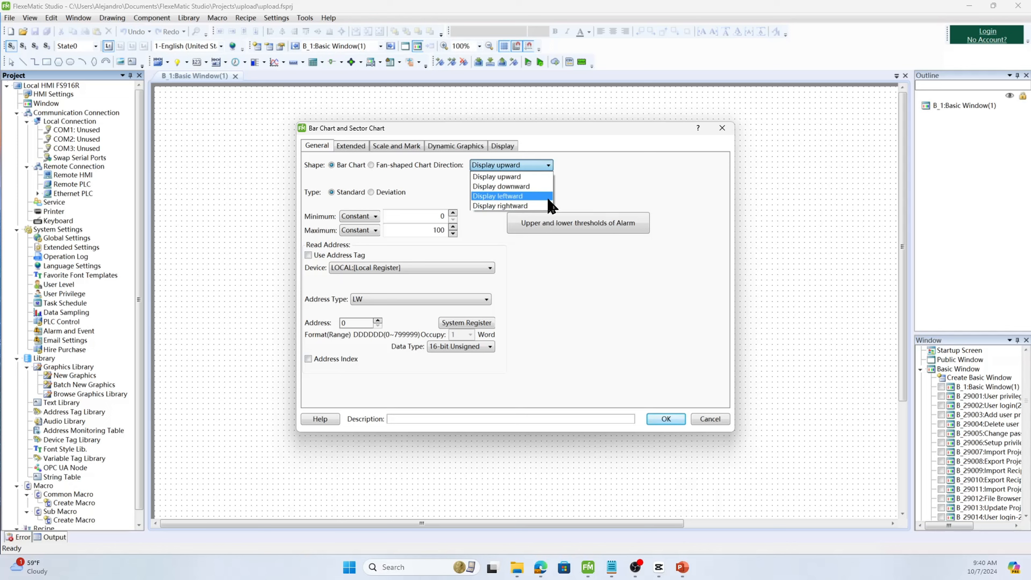
{"action": "left_click", "coordinate": [508, 234]}
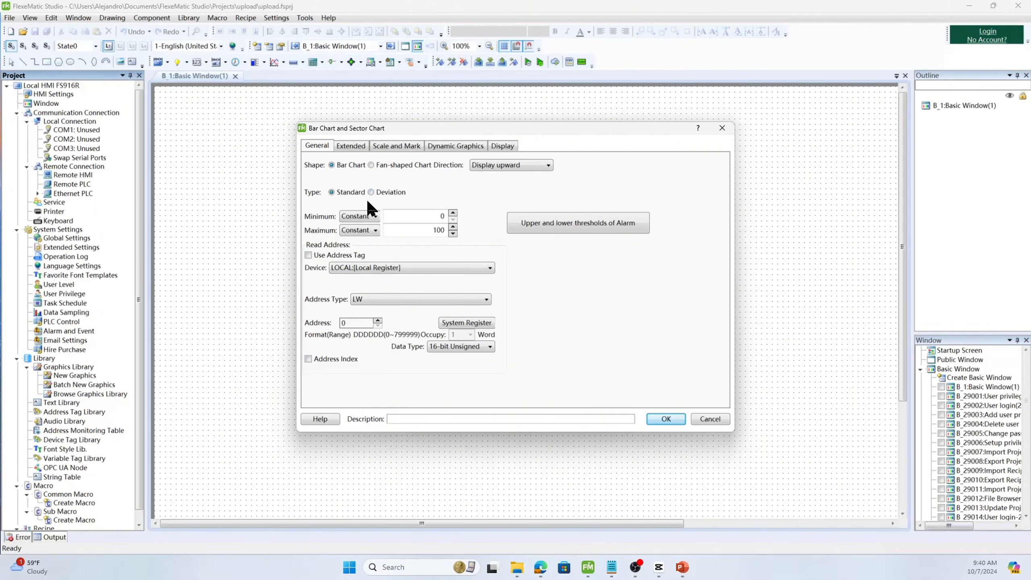
{"action": "left_click", "coordinate": [396, 191]}
{"action": "left_click", "coordinate": [347, 192]}
- Set the bar chart's read address to LW 1
{"action": "left_click", "coordinate": [486, 299]}
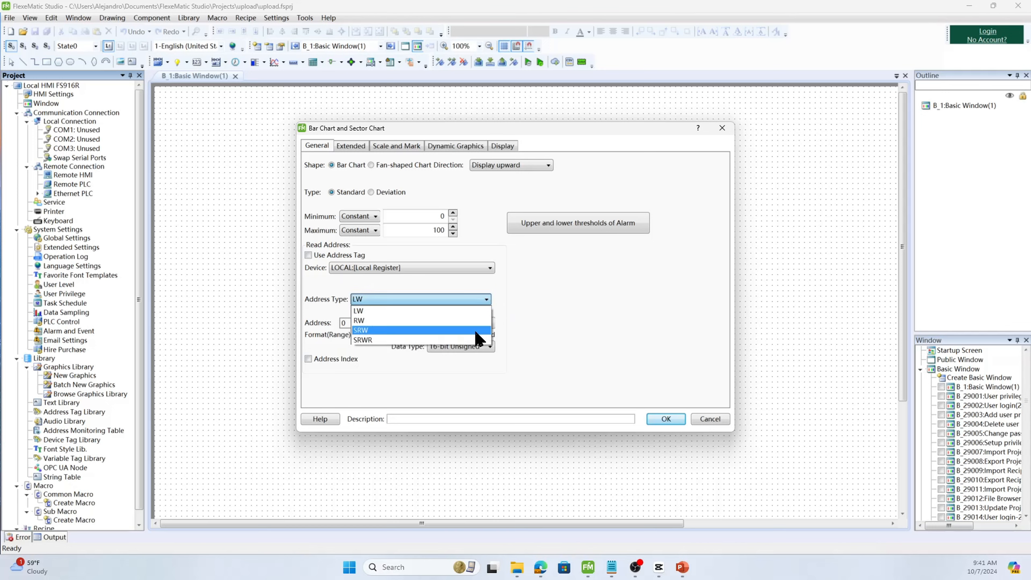
{"action": "left_click", "coordinate": [551, 302]}
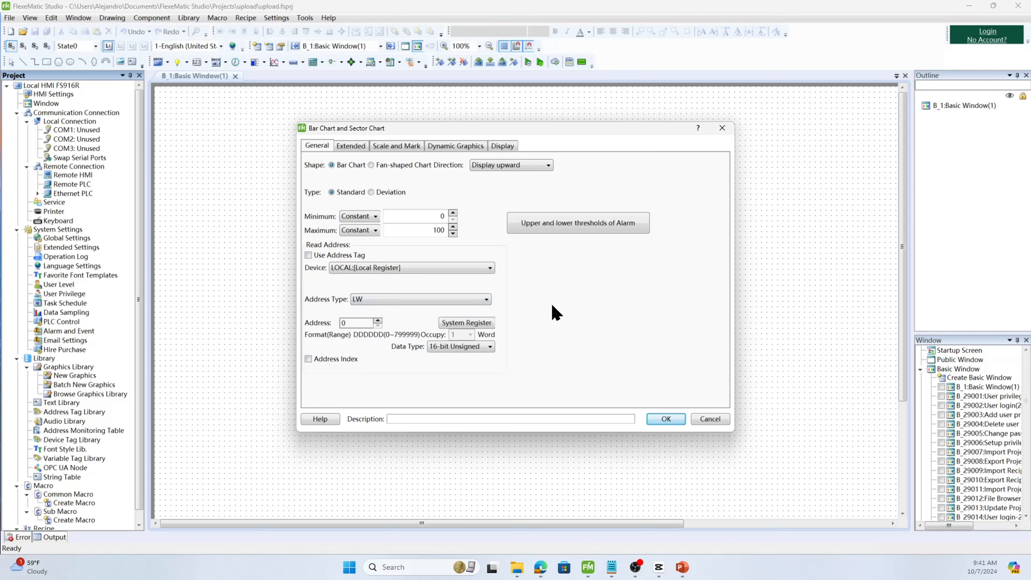
{"action": "left_click", "coordinate": [377, 321]}
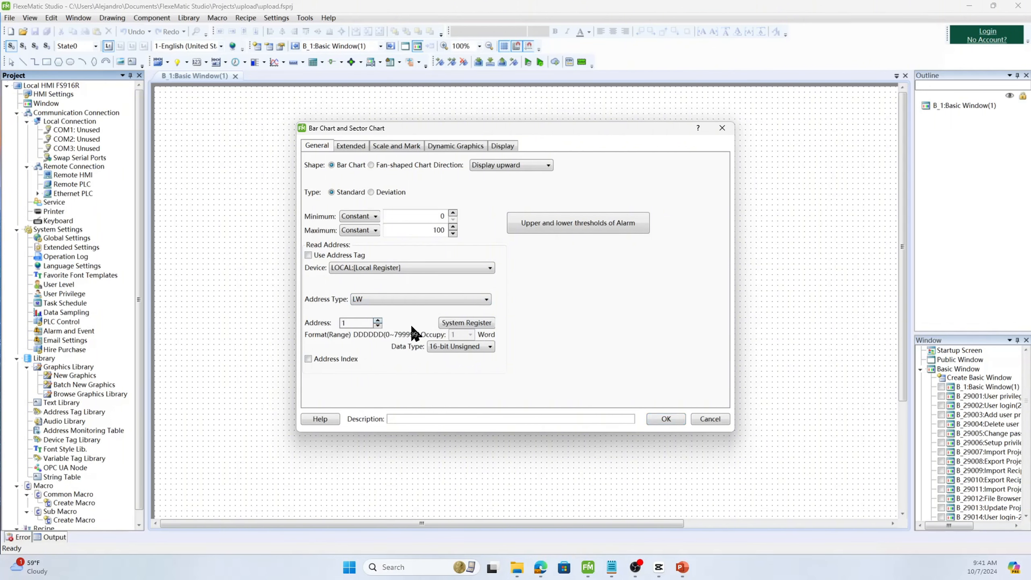
- Set the bar chart's border color to magenta and its background color to orange
{"action": "left_click", "coordinate": [359, 145]}
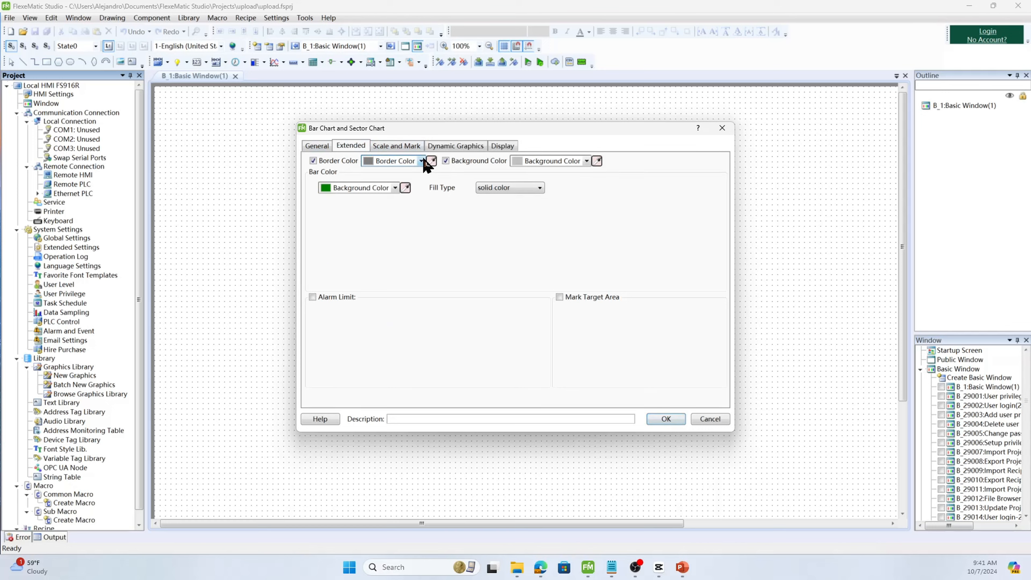
{"action": "left_click", "coordinate": [422, 160]}
{"action": "left_click", "coordinate": [445, 197]}
{"action": "left_click", "coordinate": [586, 160]}
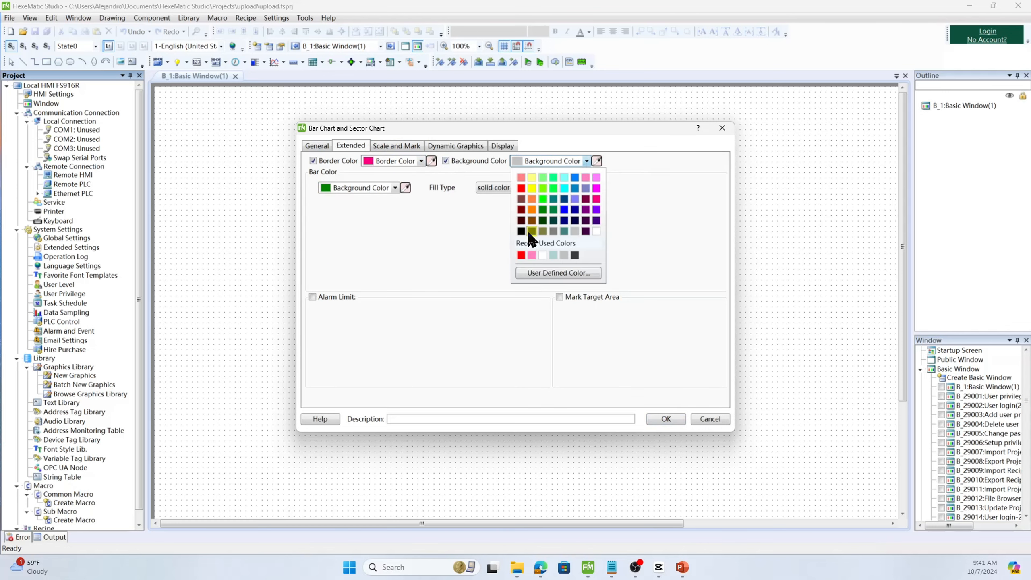
{"action": "left_click", "coordinate": [531, 199]}
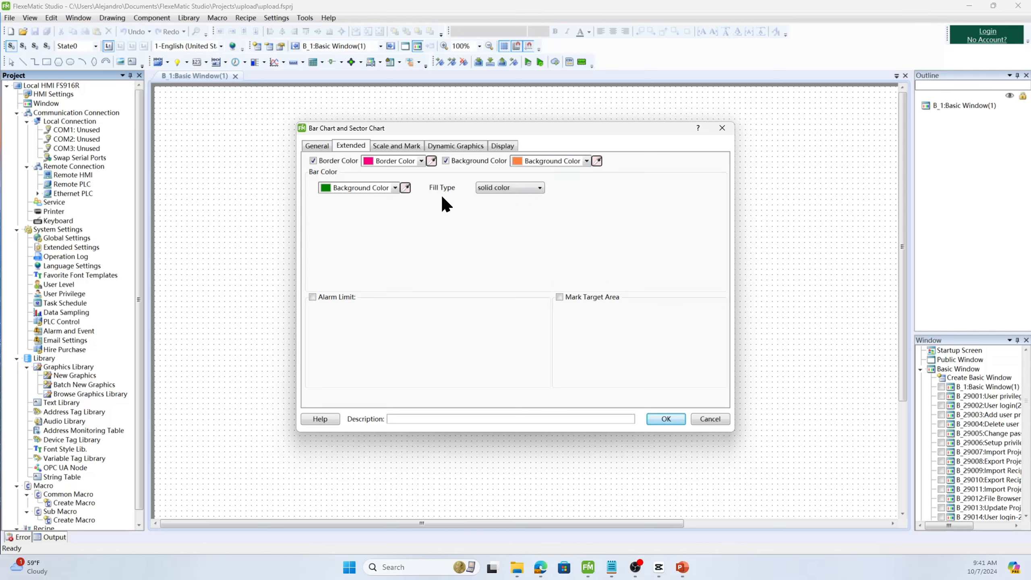
- Fill the bar with a Gradient from bright green to a blue-grey foreground, using the third filling effect
{"action": "left_click", "coordinate": [395, 187]}
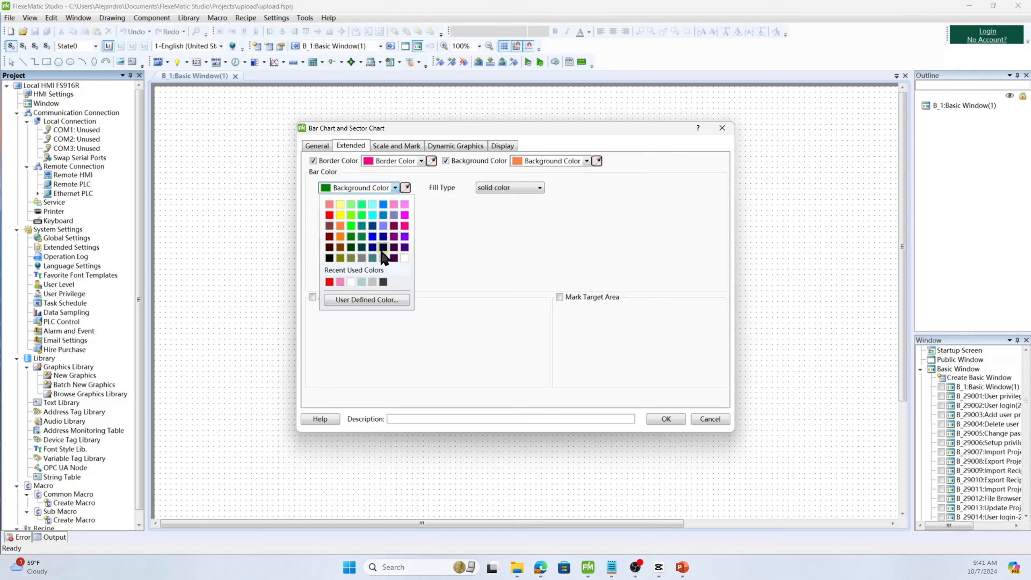
{"action": "left_click", "coordinate": [350, 226]}
{"action": "left_click", "coordinate": [518, 188]}
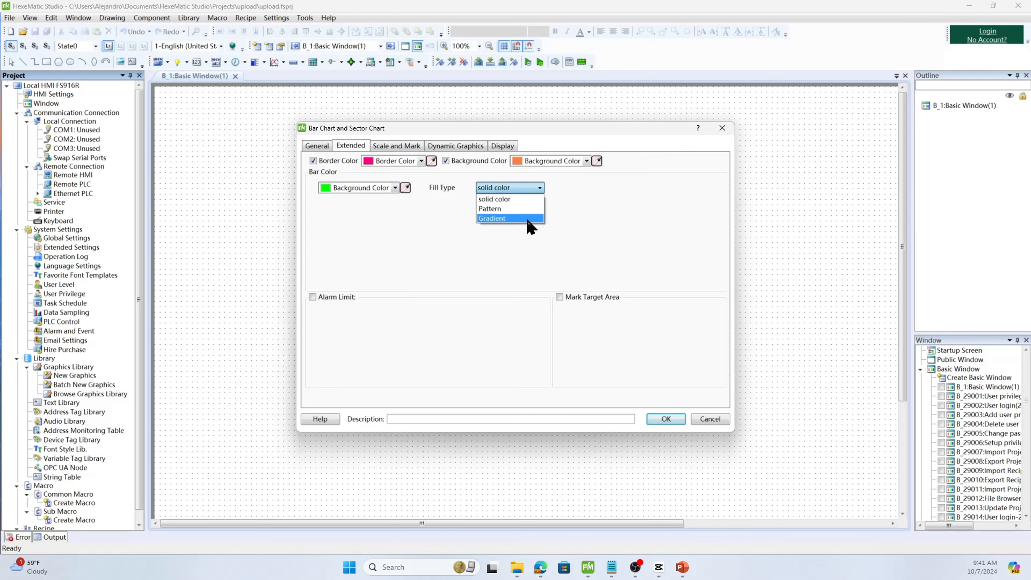
{"action": "left_click", "coordinate": [525, 217]}
{"action": "left_click", "coordinate": [462, 258]}
{"action": "left_click", "coordinate": [395, 205]}
{"action": "left_click", "coordinate": [396, 288]}
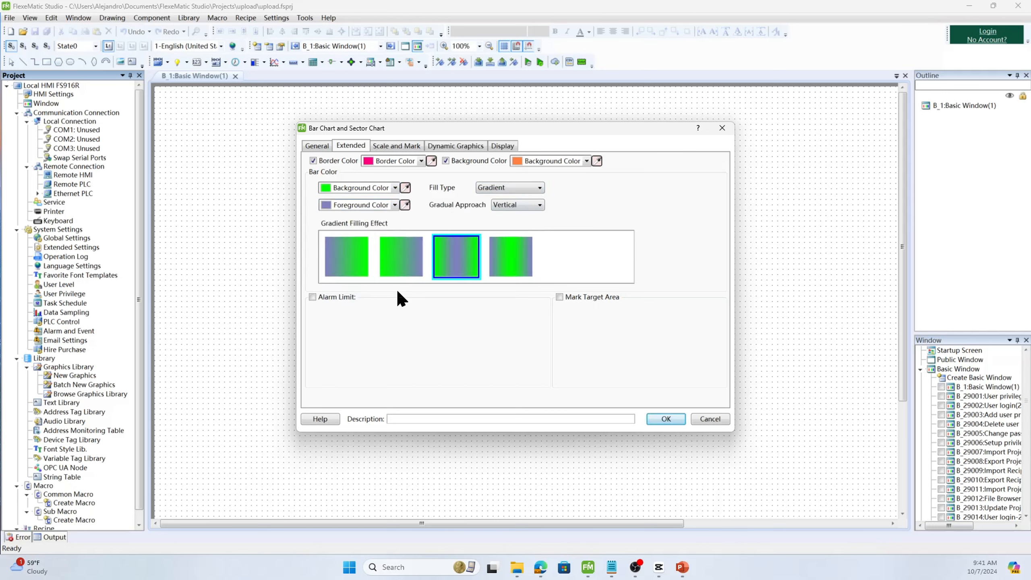
- Enable the Alarm Limit and Mark Target Area options for the bar chart
{"action": "left_click", "coordinate": [343, 299]}
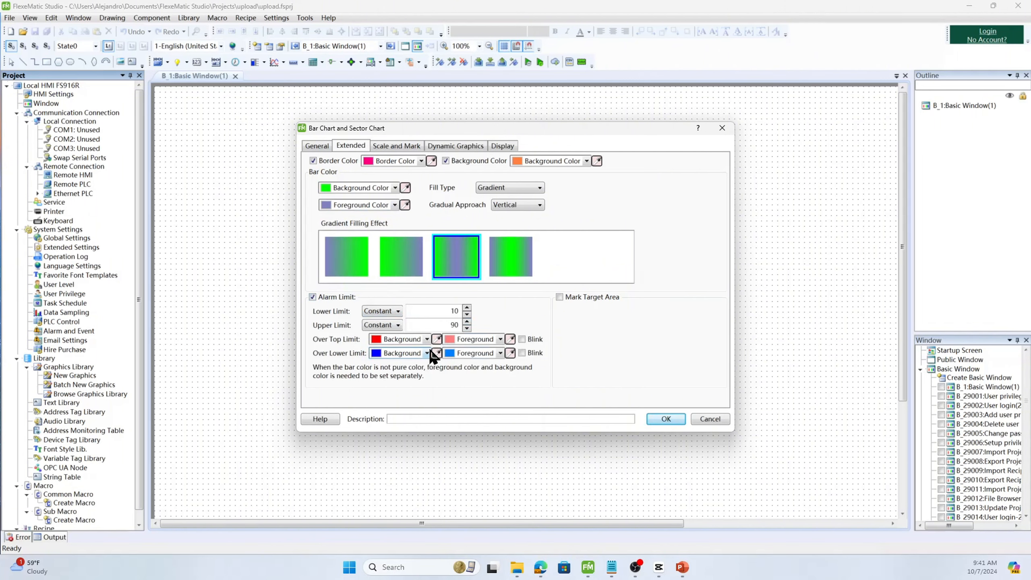
{"action": "left_click", "coordinate": [560, 297]}
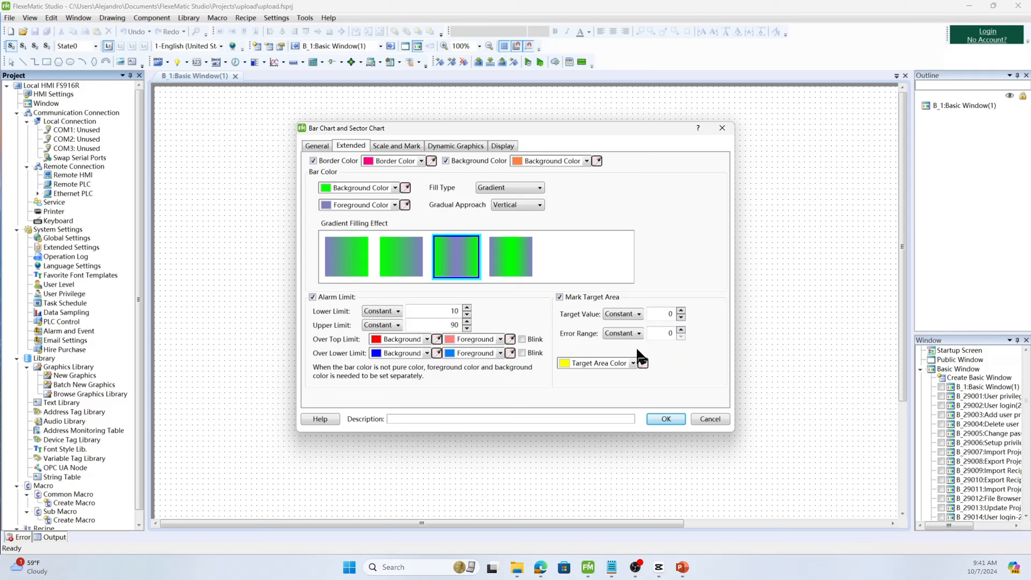
- Enable display of the percentage and of the scale on the bar chart
{"action": "left_click", "coordinate": [406, 153]}
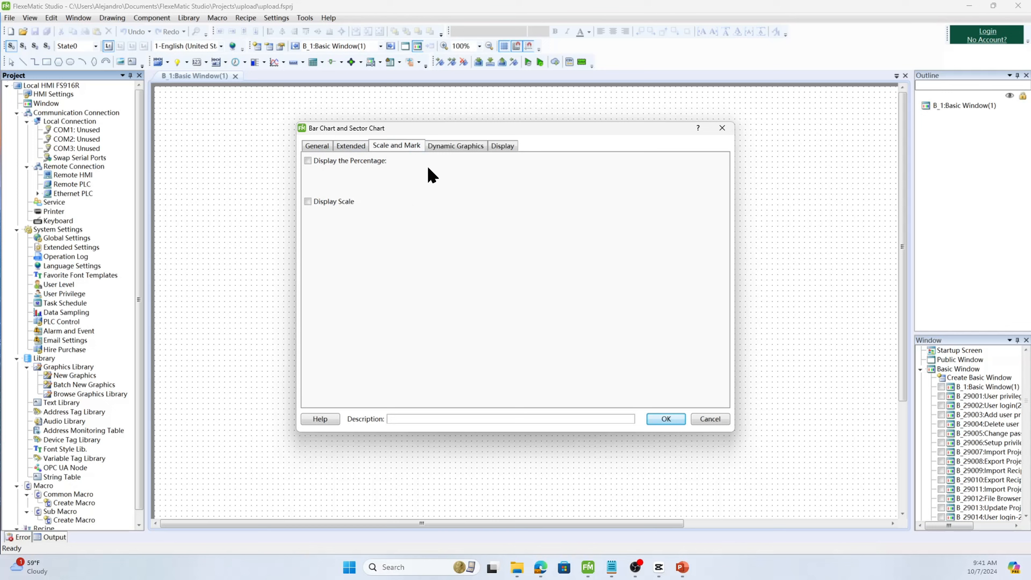
{"action": "left_click", "coordinate": [382, 161]}
{"action": "left_click", "coordinate": [352, 199]}
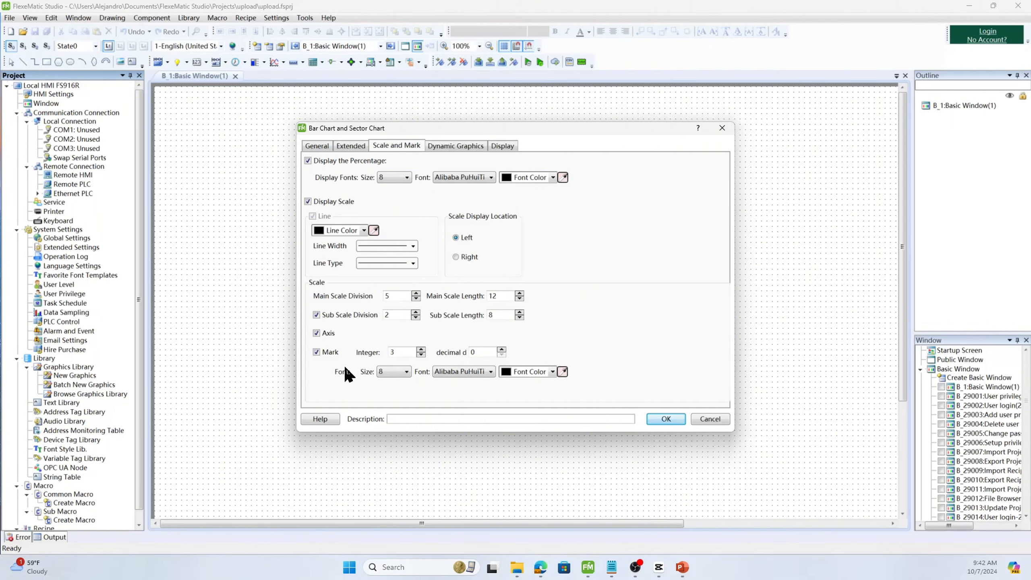
{"action": "left_click", "coordinate": [472, 146]}
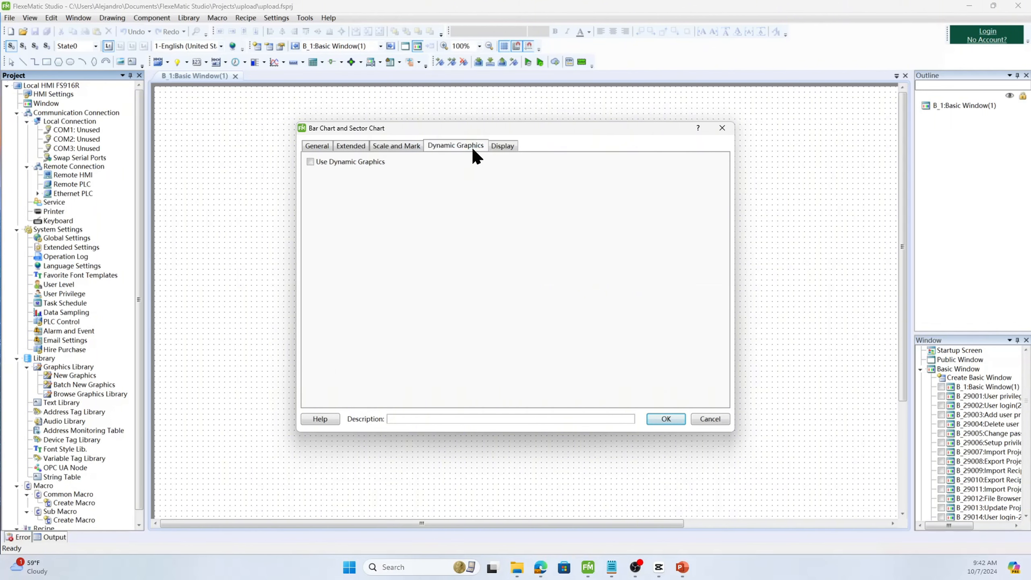
{"action": "left_click", "coordinate": [379, 161]}
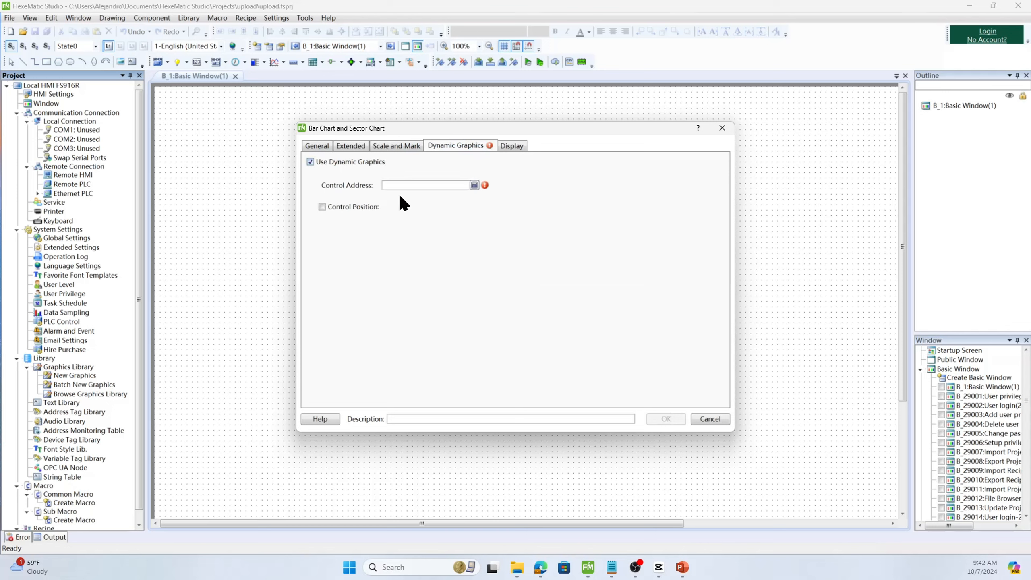
{"action": "left_click", "coordinate": [375, 162]}
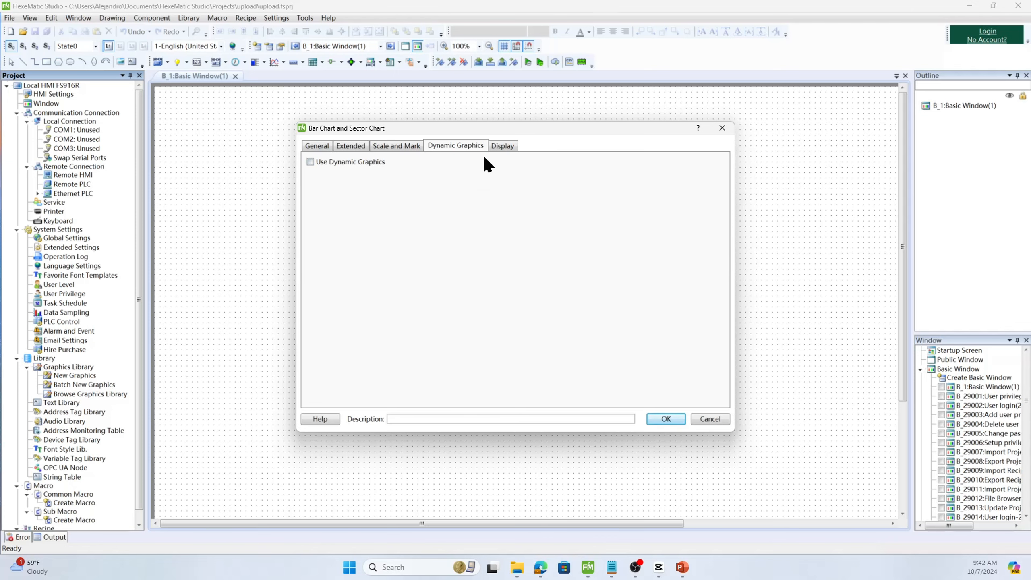
- Confirm the bar chart settings and place the chart in the window near the top left
{"action": "left_click", "coordinate": [666, 419]}
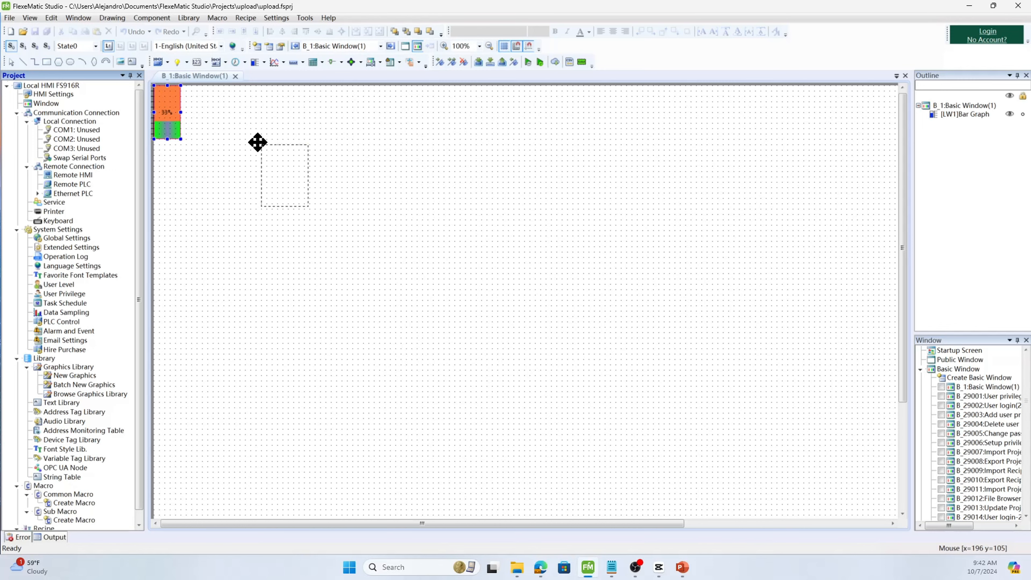
{"action": "left_click", "coordinate": [254, 147]}
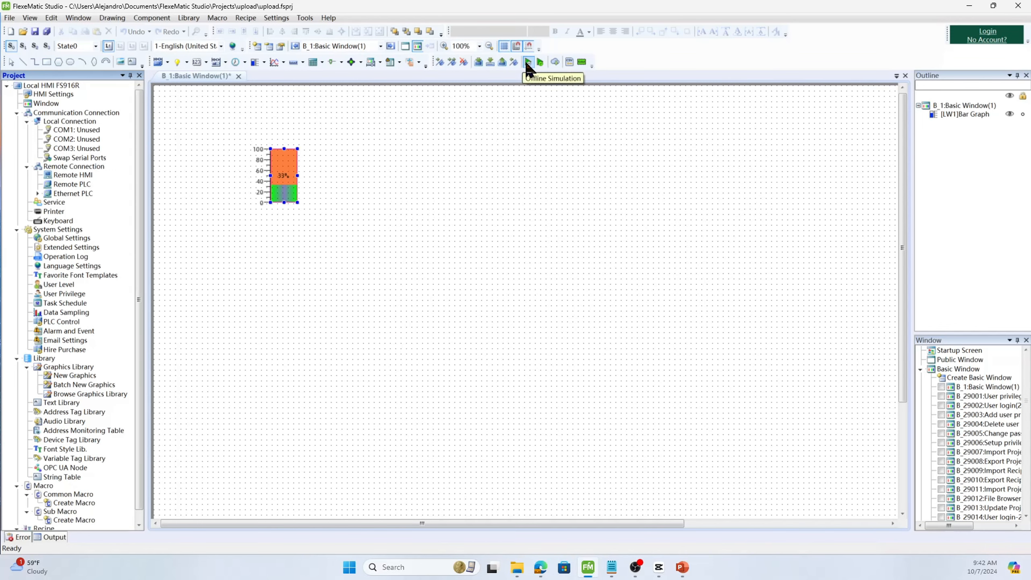
- Start a new Meter component from the bar and meter components
{"action": "left_click", "coordinate": [151, 18]}
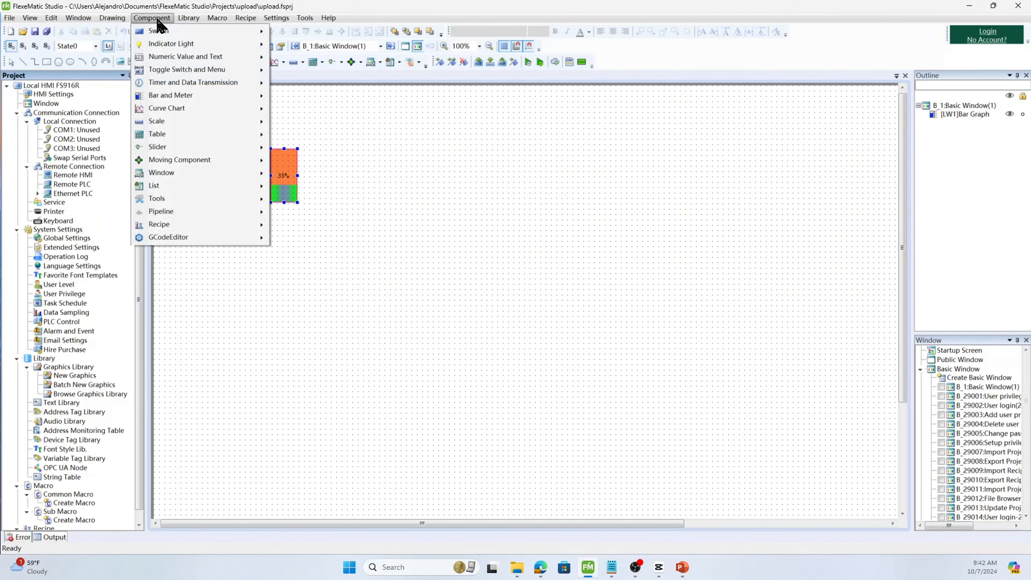
{"action": "mouse_move", "coordinate": [190, 94]}
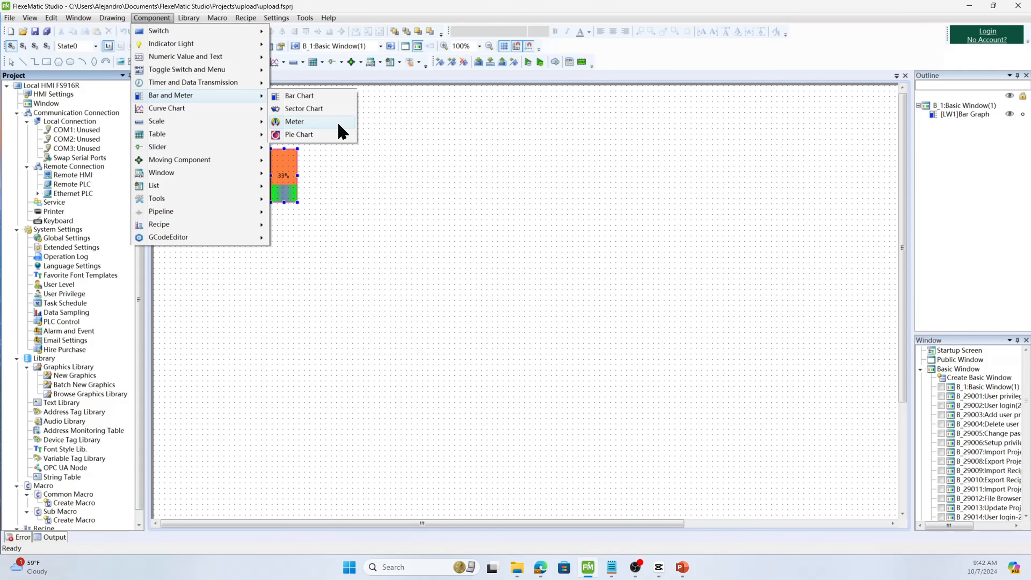
{"action": "left_click", "coordinate": [339, 123]}
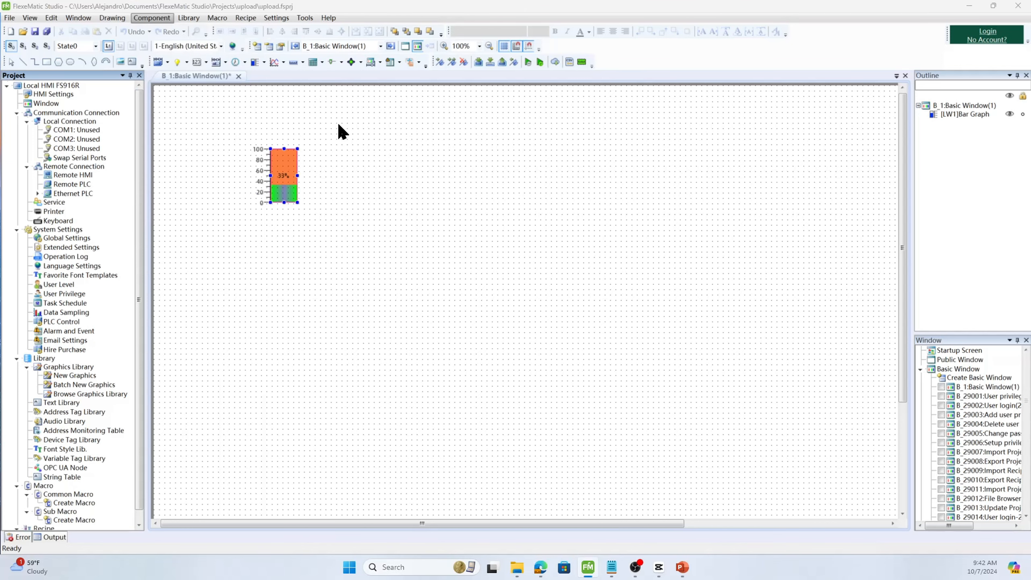
{"action": "left_click", "coordinate": [339, 132]}
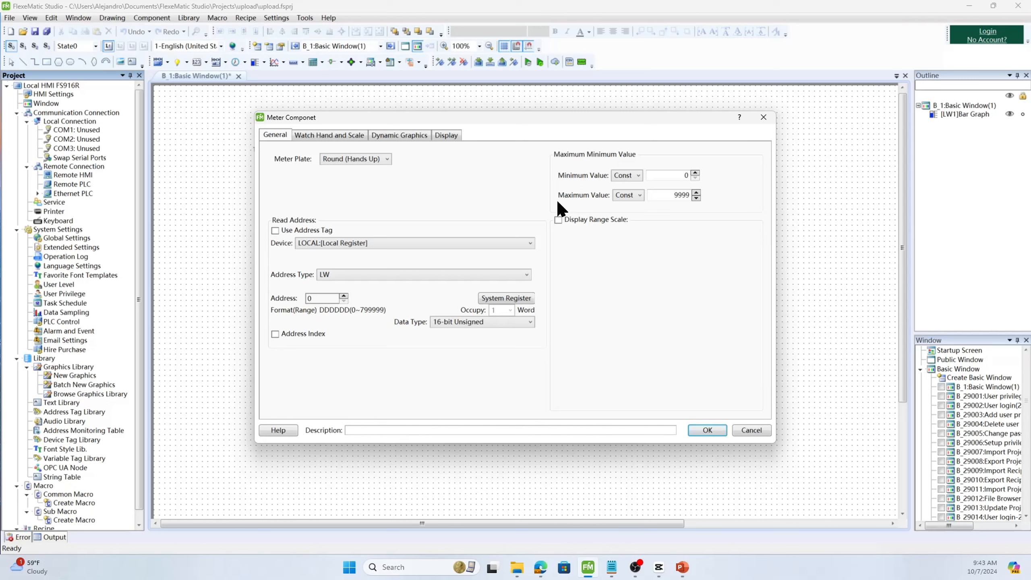
- Keep the round meter plate and set the meter's maximum value to 100
{"action": "left_click", "coordinate": [368, 166]}
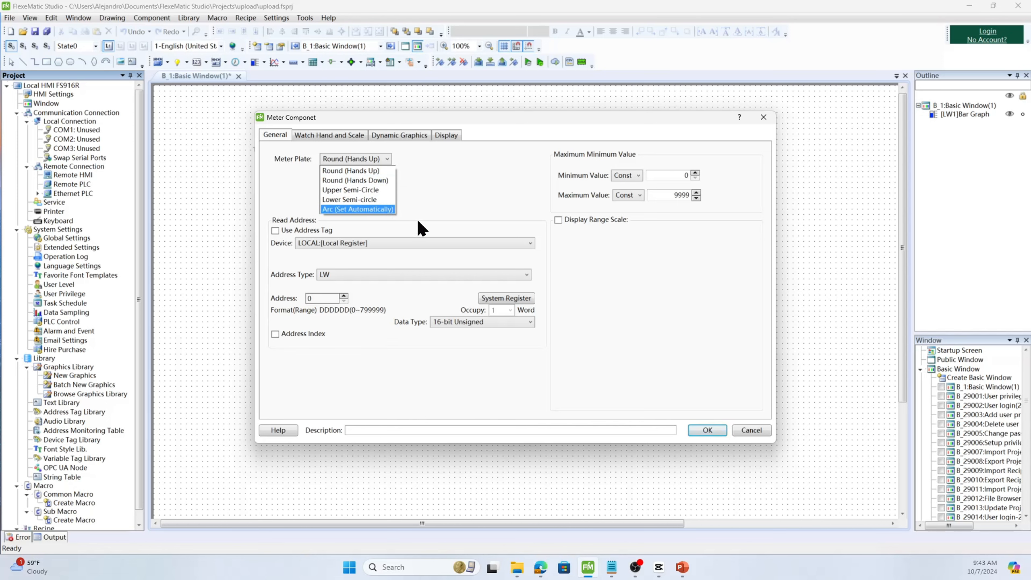
{"action": "left_click", "coordinate": [716, 179]}
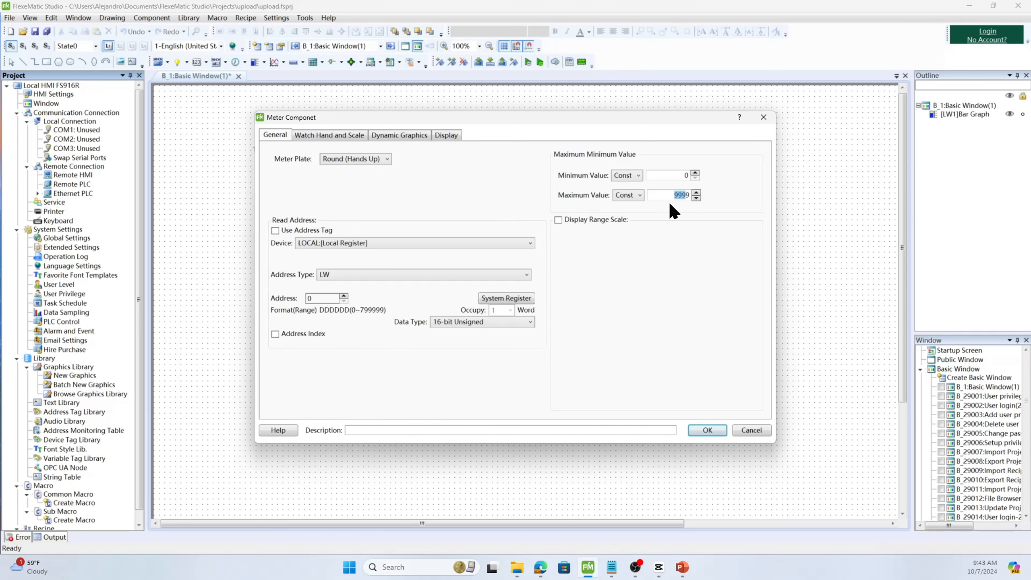
{"action": "type", "text": "100"}
- Set the meter's read address to LW 1
{"action": "left_click", "coordinate": [445, 273]}
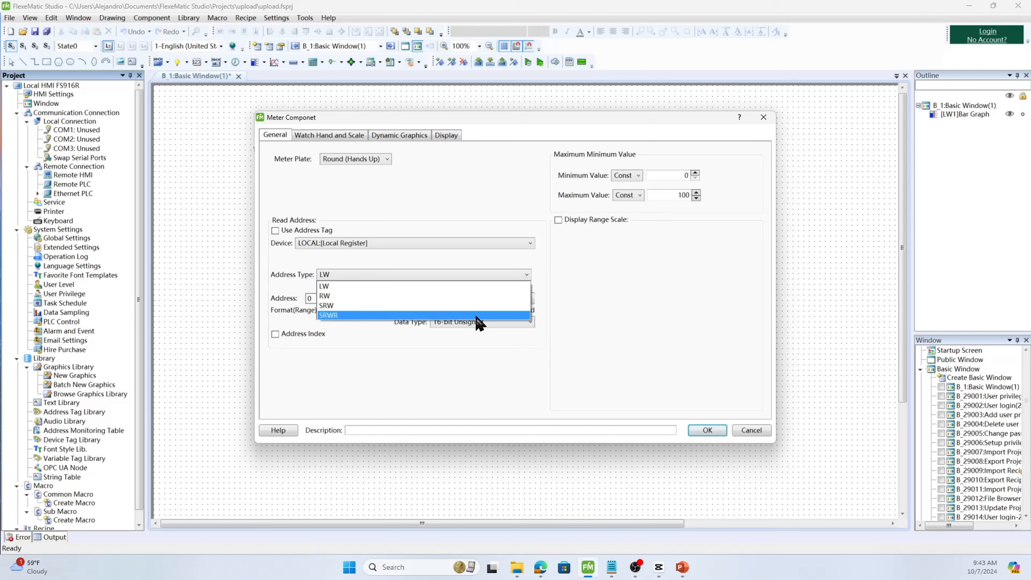
{"action": "left_click", "coordinate": [405, 347]}
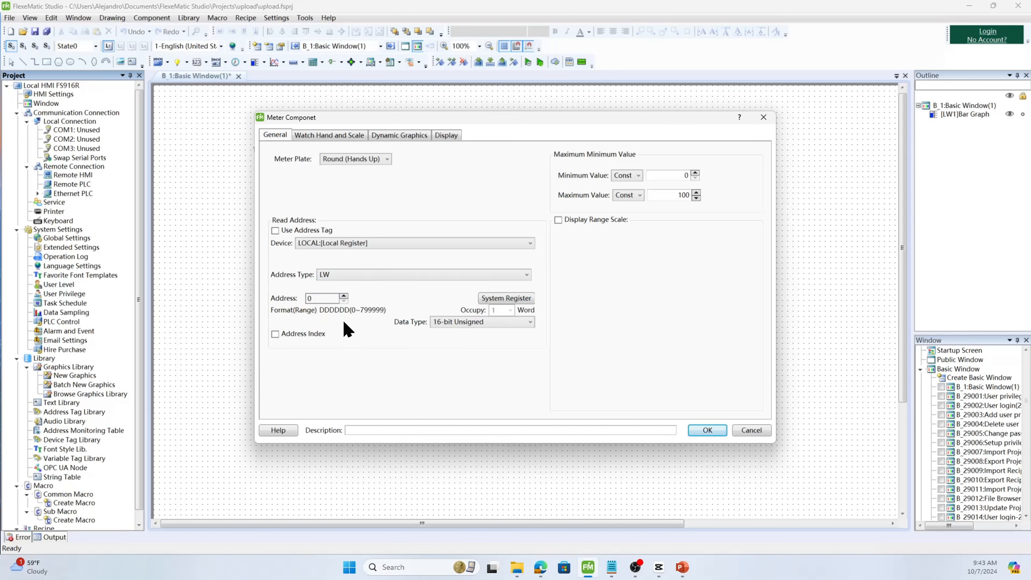
{"action": "left_click", "coordinate": [343, 296]}
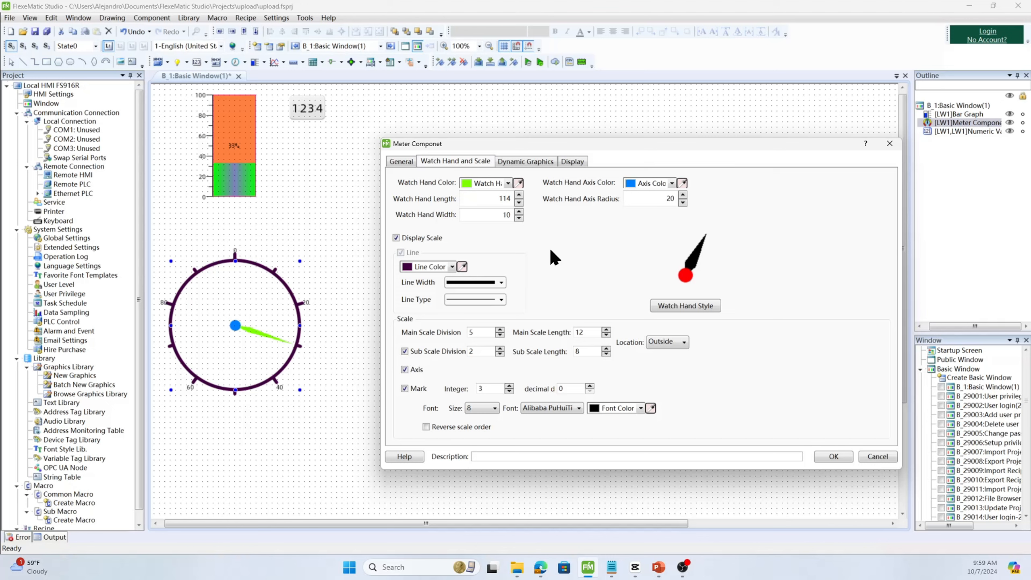
- Set the watch hand length to 111 and the watch hand axis radius to 21
{"action": "left_click", "coordinate": [509, 183]}
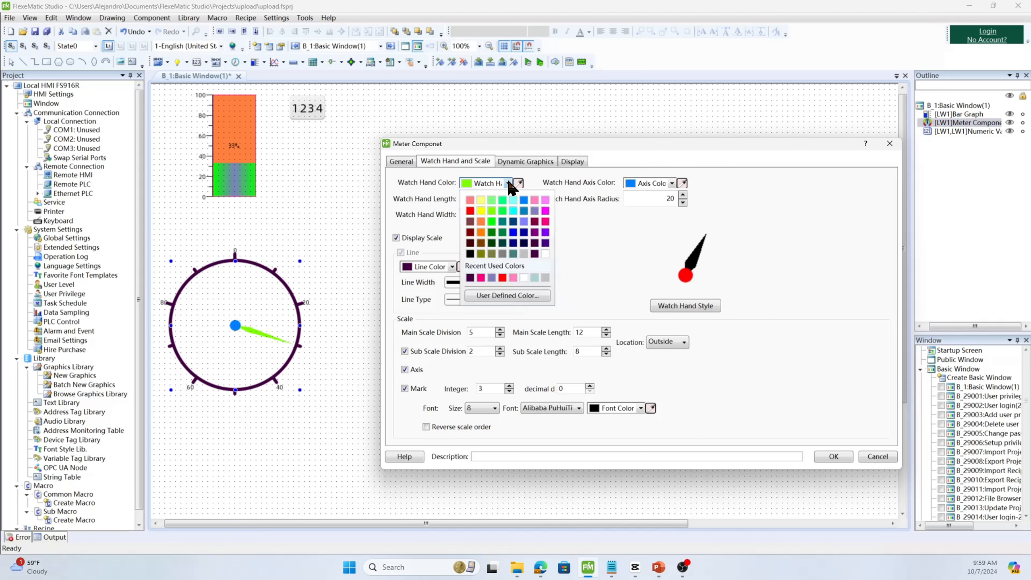
{"action": "left_click", "coordinate": [509, 182]}
{"action": "left_click", "coordinate": [519, 195]}
{"action": "left_click", "coordinate": [519, 195]}
{"action": "left_click", "coordinate": [519, 194]}
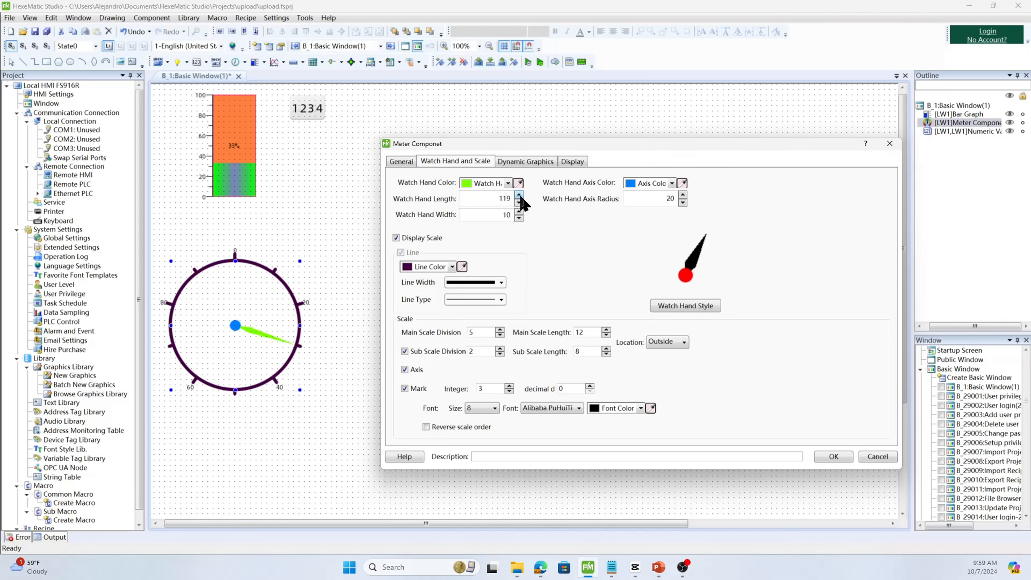
{"action": "left_click", "coordinate": [519, 194]}
{"action": "left_click", "coordinate": [518, 193]}
{"action": "left_click", "coordinate": [683, 194]}
{"action": "left_click", "coordinate": [519, 211]}
{"action": "left_click", "coordinate": [518, 218]}
- Pick a different watch hand style and set the main scale division to 9
{"action": "left_click", "coordinate": [596, 259]}
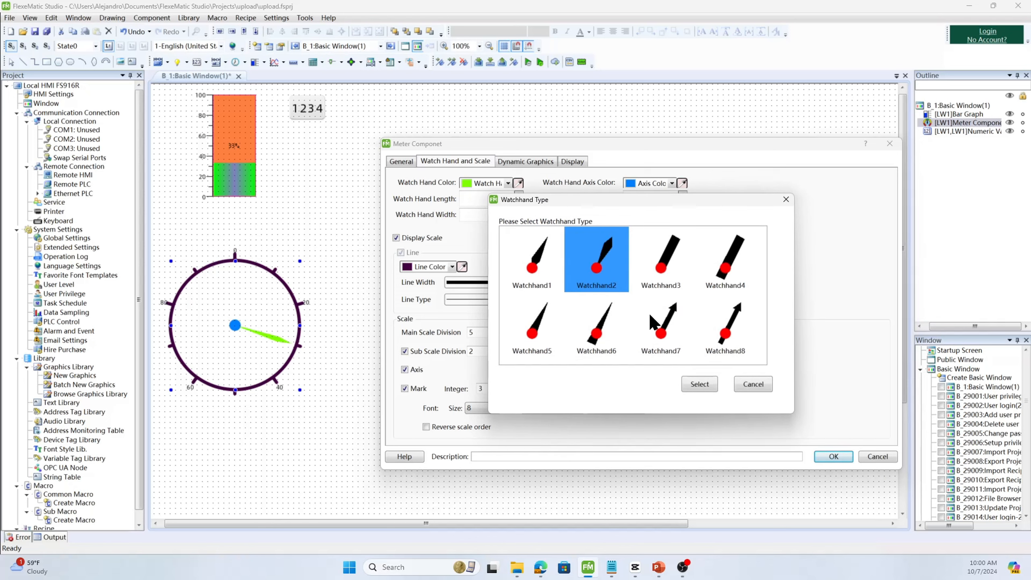
{"action": "left_click", "coordinate": [699, 383]}
{"action": "left_click", "coordinate": [500, 329]}
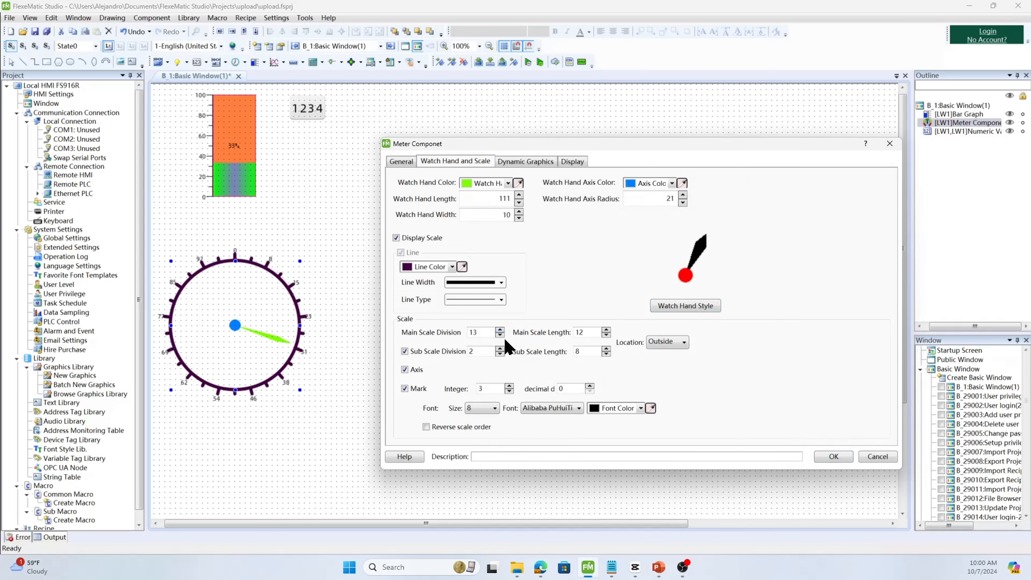
{"action": "left_click", "coordinate": [501, 335]}
{"action": "left_click", "coordinate": [501, 335]}
{"action": "left_click", "coordinate": [501, 335]}
{"action": "left_click", "coordinate": [501, 336]}
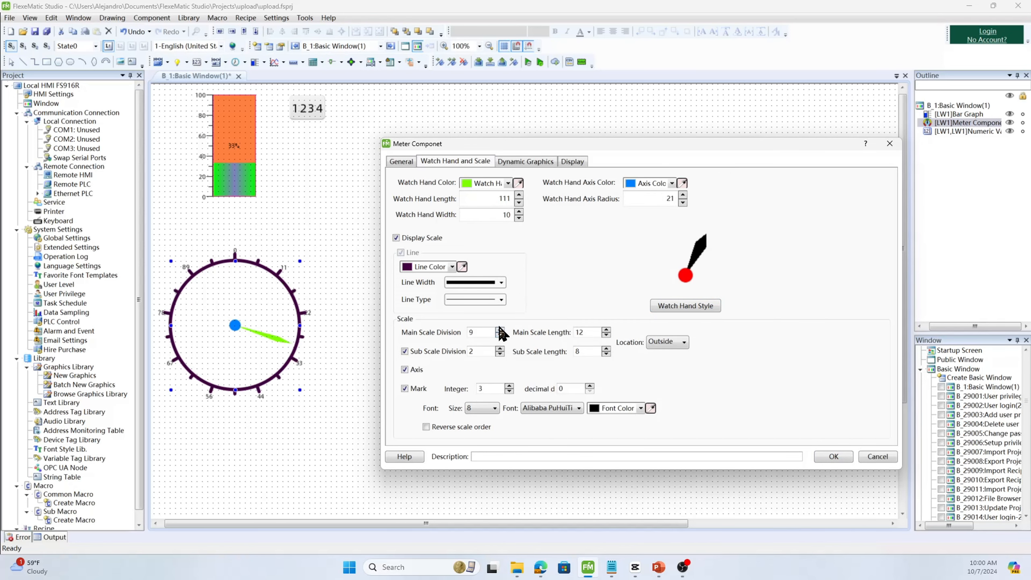
- Set the meter's main scale division to 10 and the main scale length to 15
{"action": "left_click", "coordinate": [500, 330]}
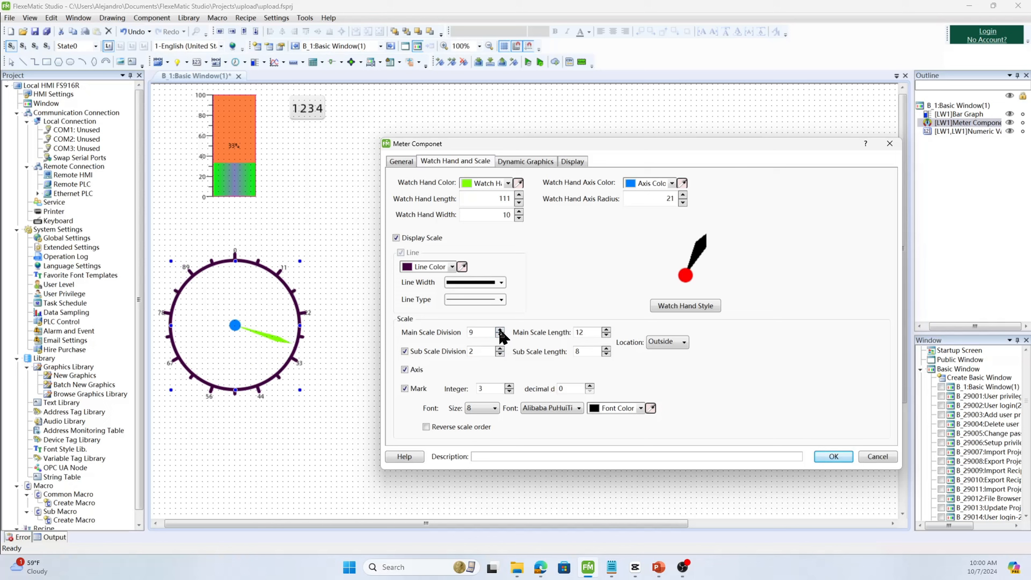
{"action": "left_click", "coordinate": [606, 330]}
{"action": "left_click", "coordinate": [607, 334]}
{"action": "left_click", "coordinate": [606, 335]}
{"action": "left_click", "coordinate": [604, 335]}
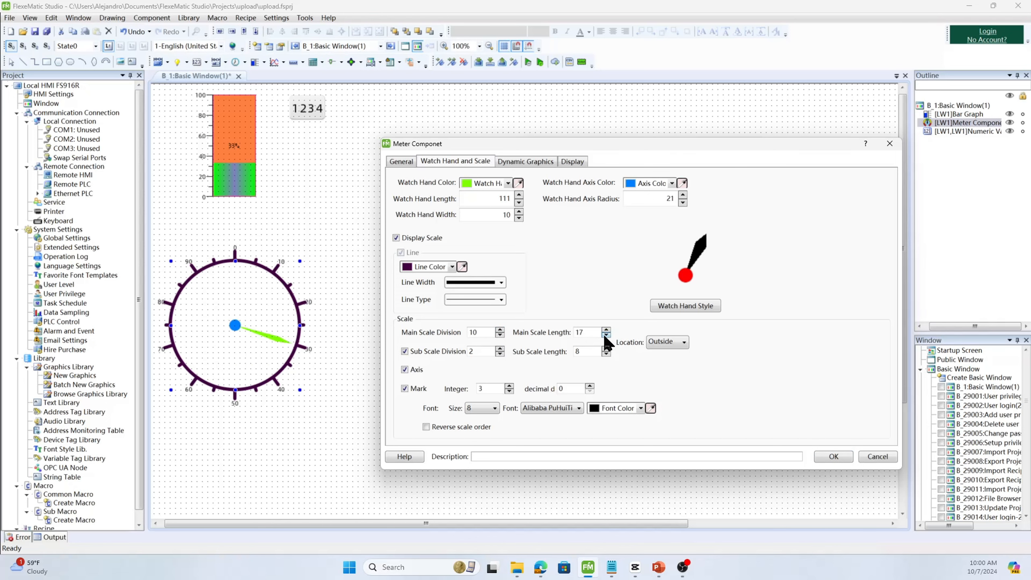
{"action": "left_click", "coordinate": [605, 335]}
{"action": "left_click", "coordinate": [606, 335]}
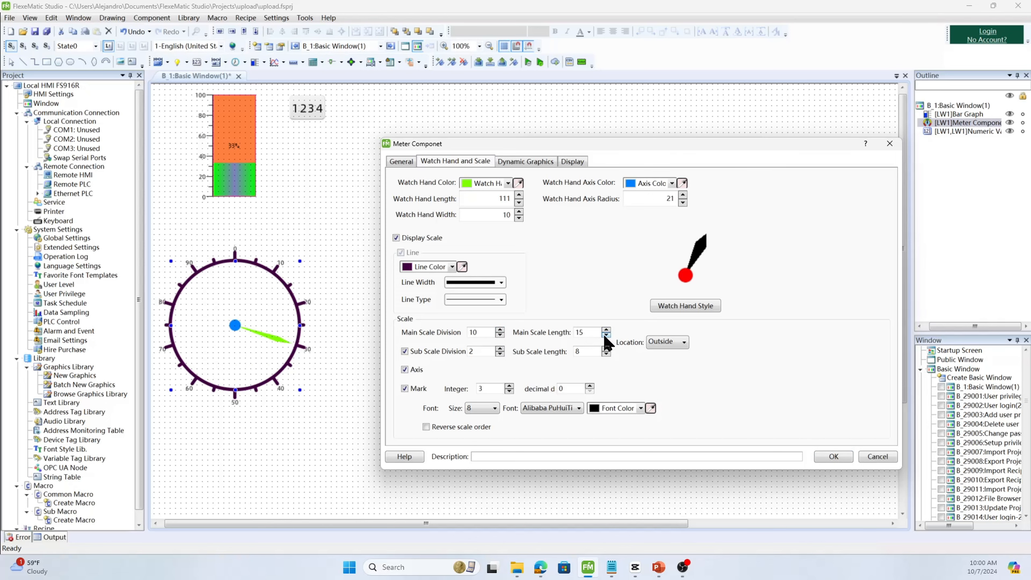
- Adjust the meter's sub scale division and sub scale length, then apply the meter settings
{"action": "left_click", "coordinate": [501, 348]}
{"action": "left_click", "coordinate": [606, 354]}
{"action": "left_click", "coordinate": [606, 354]}
{"action": "left_click", "coordinate": [606, 354]}
{"action": "left_click", "coordinate": [606, 354]}
{"action": "left_click", "coordinate": [842, 456]}
- Move the numeric display slightly lower and start the offline simulation in the emulator
{"action": "left_click_drag", "start_coordinate": [320, 119], "coordinate": [337, 157]}
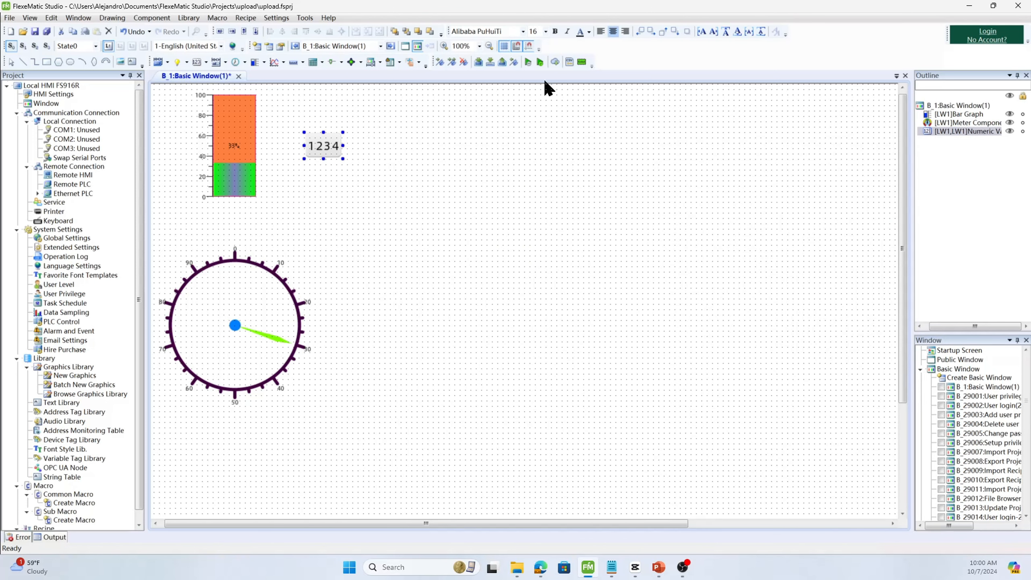
{"action": "left_click", "coordinate": [527, 62]}
{"action": "left_click", "coordinate": [525, 317]}
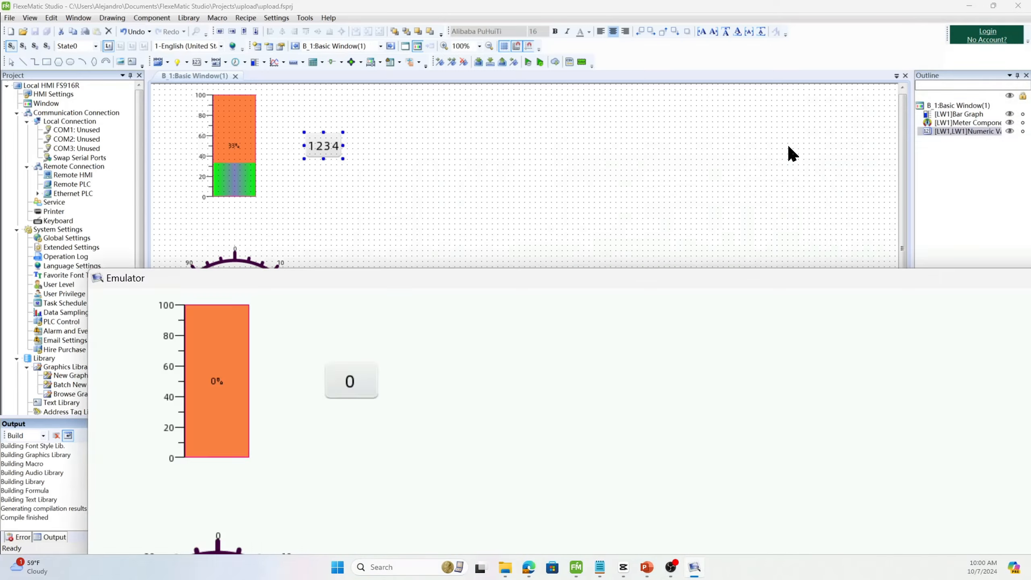
- In the emulator, enter 1 and then 20 into the numeric input to drive the bar graph and meter
{"action": "left_click", "coordinate": [314, 106]}
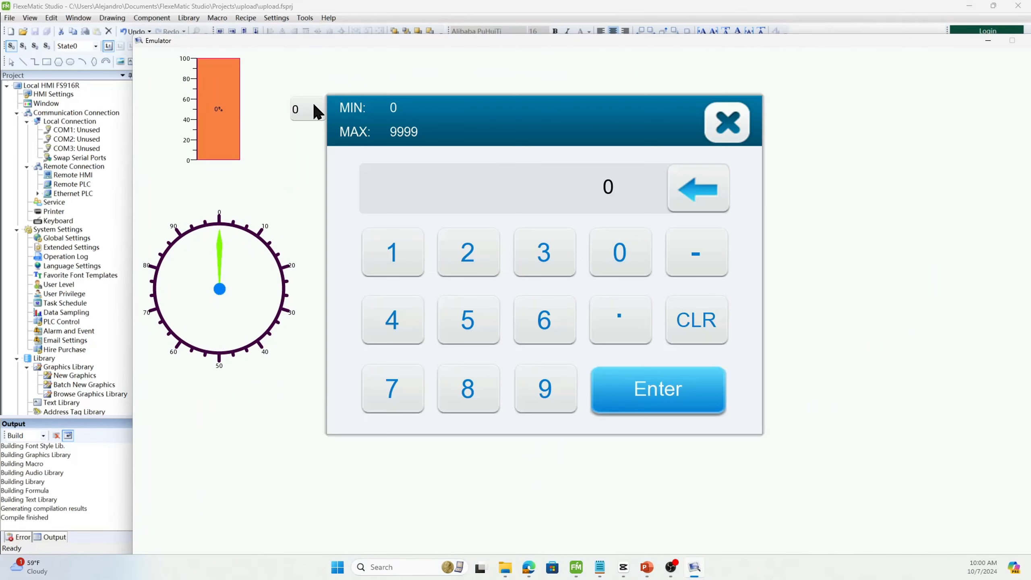
{"action": "left_click", "coordinate": [422, 246]}
{"action": "left_click", "coordinate": [701, 396]}
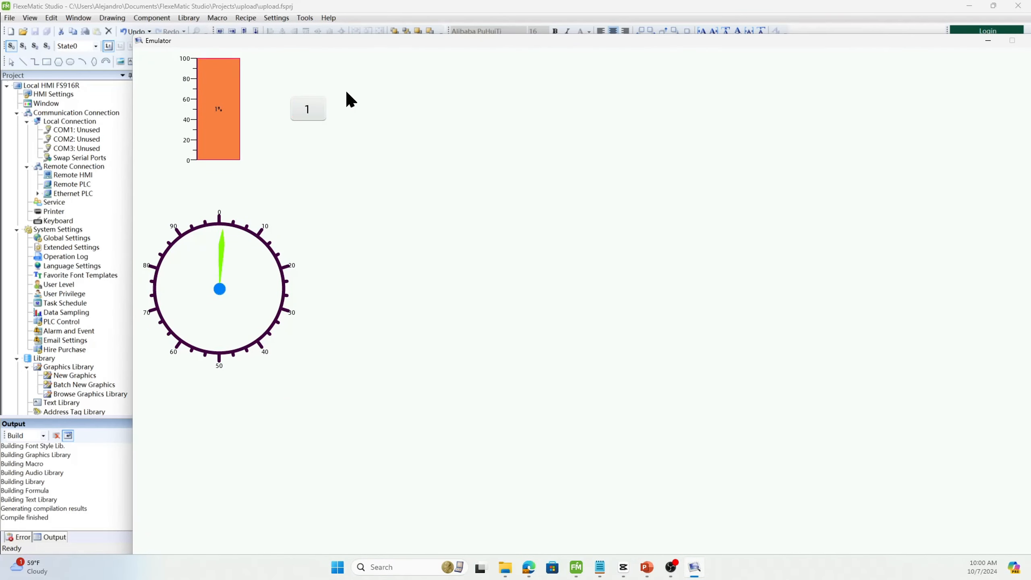
{"action": "left_click", "coordinate": [323, 112]}
{"action": "left_click", "coordinate": [467, 250]}
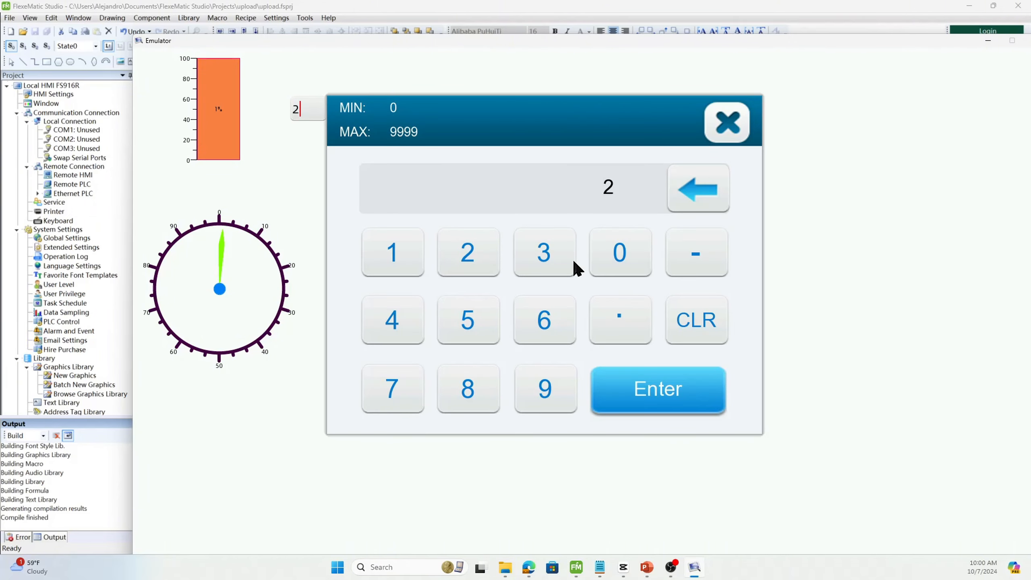
{"action": "left_click", "coordinate": [633, 244]}
{"action": "left_click", "coordinate": [650, 381]}
- Enter 40 and then 60 into the numeric input in the emulator
{"action": "left_click", "coordinate": [315, 115]}
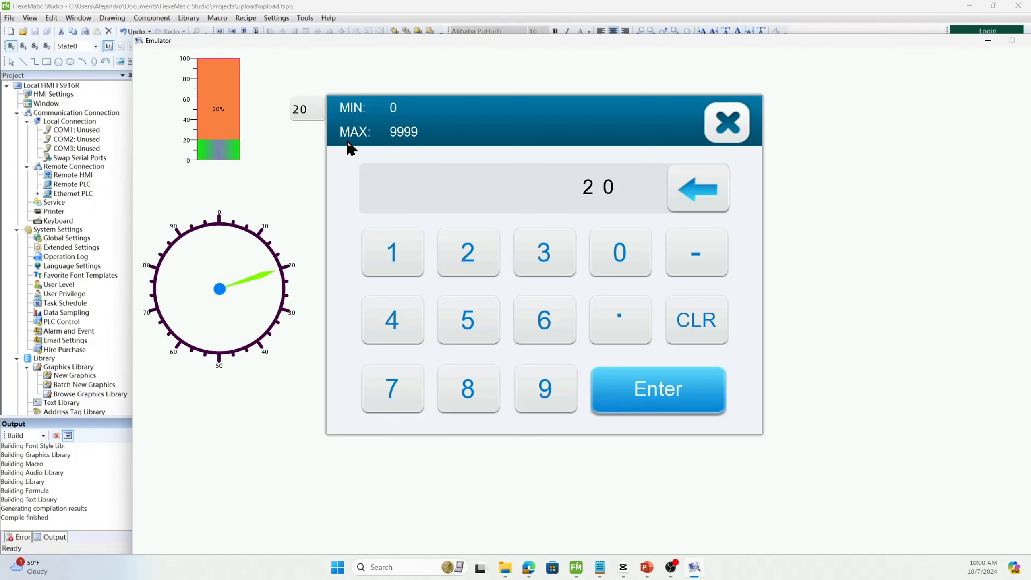
{"action": "left_click", "coordinate": [421, 322]}
{"action": "left_click", "coordinate": [642, 256]}
{"action": "left_click", "coordinate": [625, 384]}
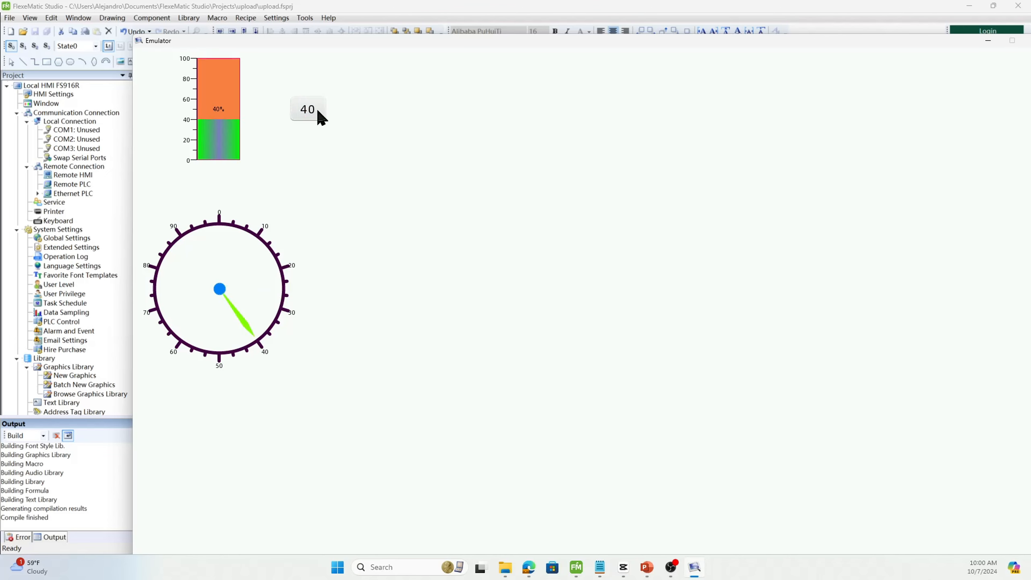
{"action": "left_click", "coordinate": [315, 105]}
{"action": "left_click", "coordinate": [544, 319]}
{"action": "left_click", "coordinate": [619, 253]}
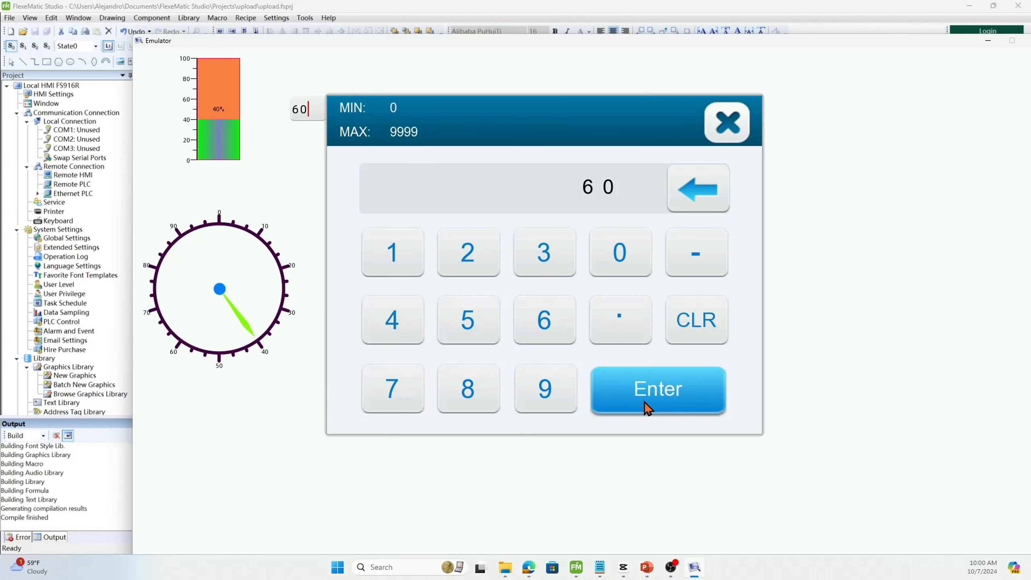
{"action": "left_click", "coordinate": [651, 406]}
- Enter 80 into the numeric input, then key in 95
{"action": "left_click", "coordinate": [316, 119]}
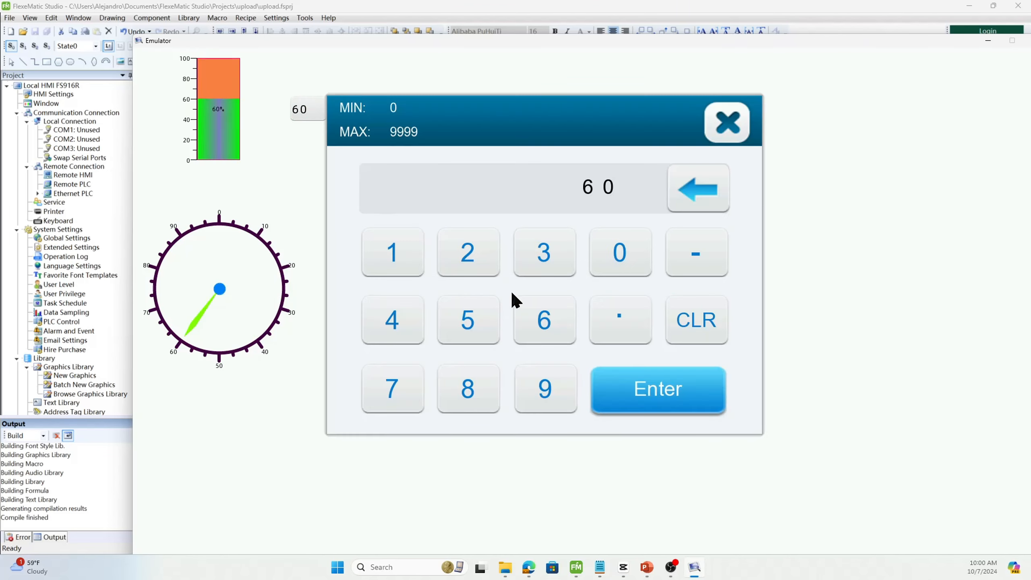
{"action": "left_click", "coordinate": [468, 388]}
{"action": "left_click", "coordinate": [619, 253]}
{"action": "left_click", "coordinate": [662, 394]}
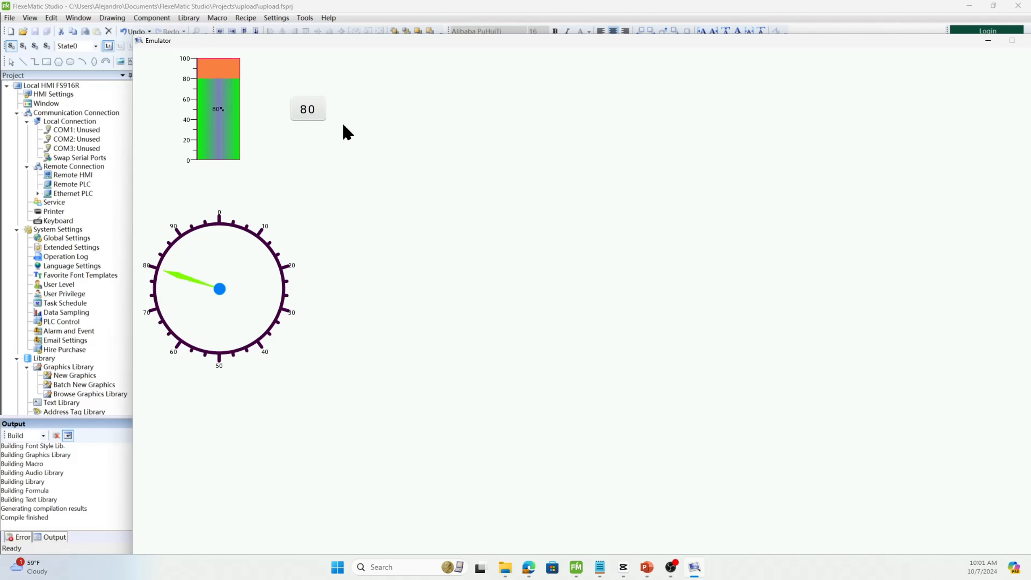
{"action": "left_click", "coordinate": [319, 122]}
{"action": "left_click", "coordinate": [548, 380]}
{"action": "left_click", "coordinate": [473, 325]}
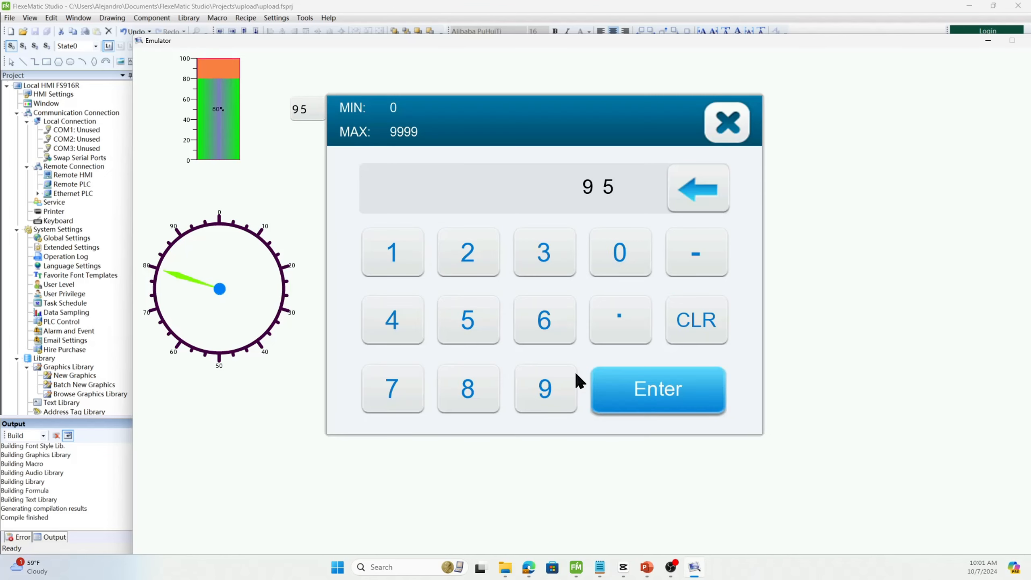